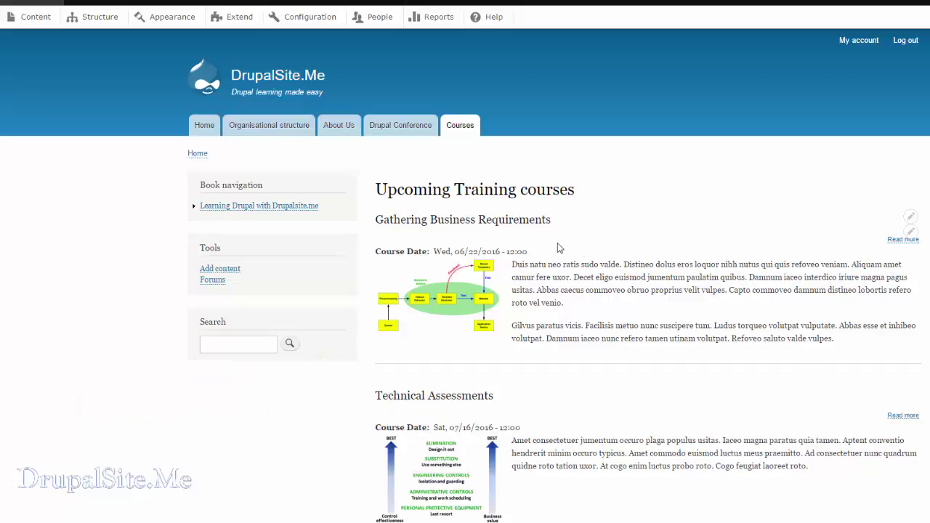
- Review the Upcoming Training courses listing and the site's Image styles configuration
scroll(561, 256, "down", 6)
scroll(575, 264, "up", 5)
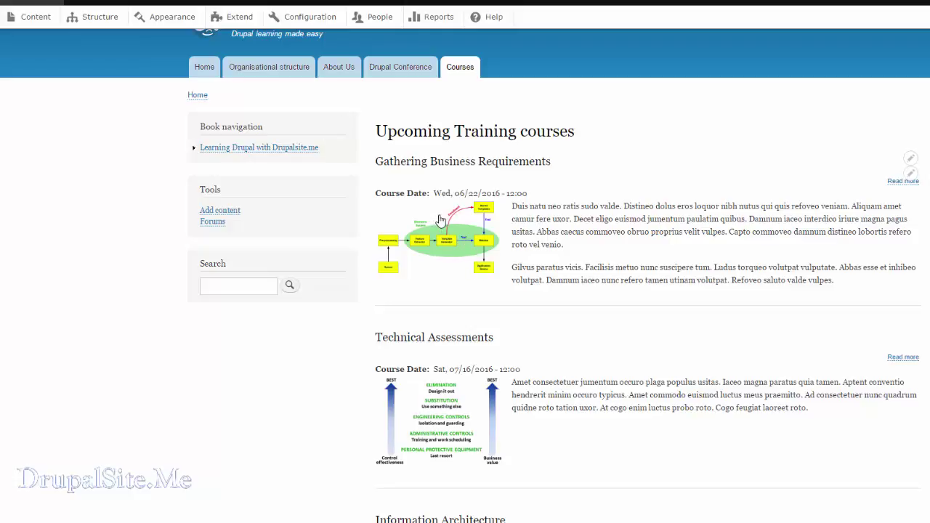
right_click(304, 16)
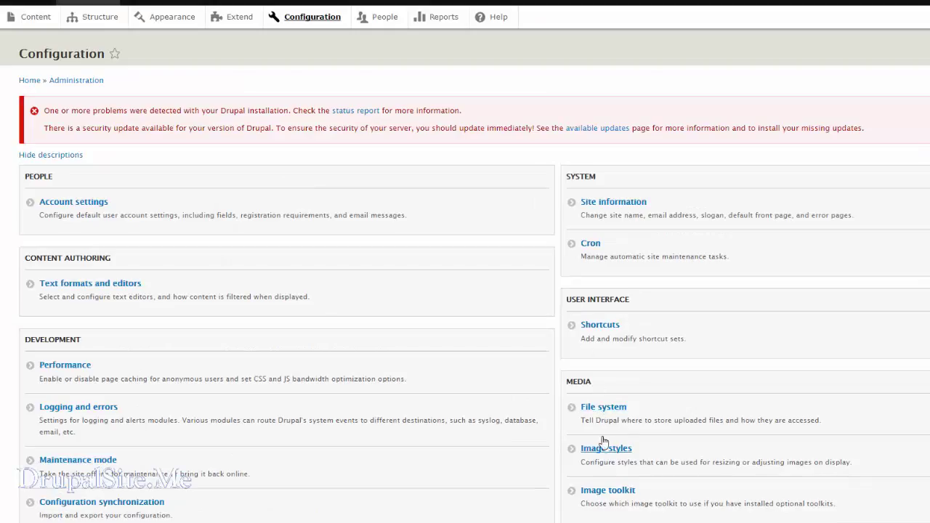
left_click(603, 451)
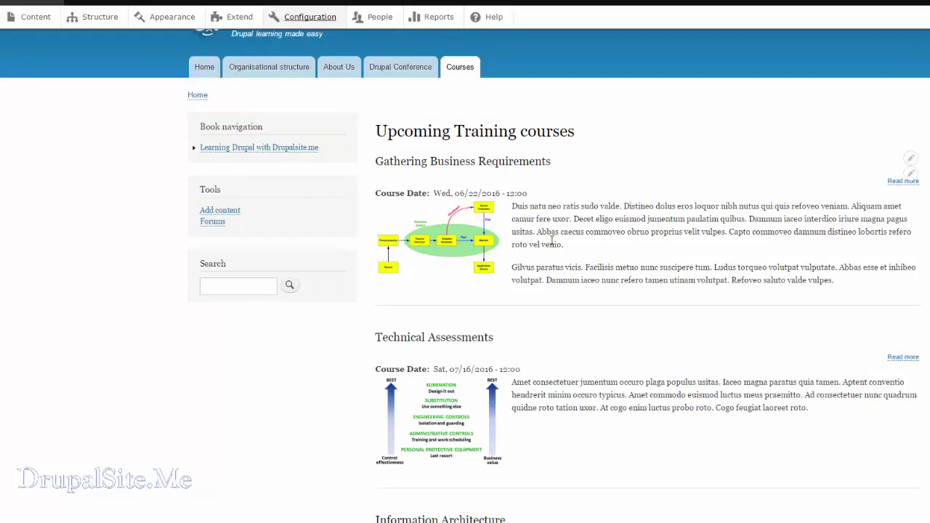
scroll(566, 245, "down", 6)
scroll(563, 247, "up", 8)
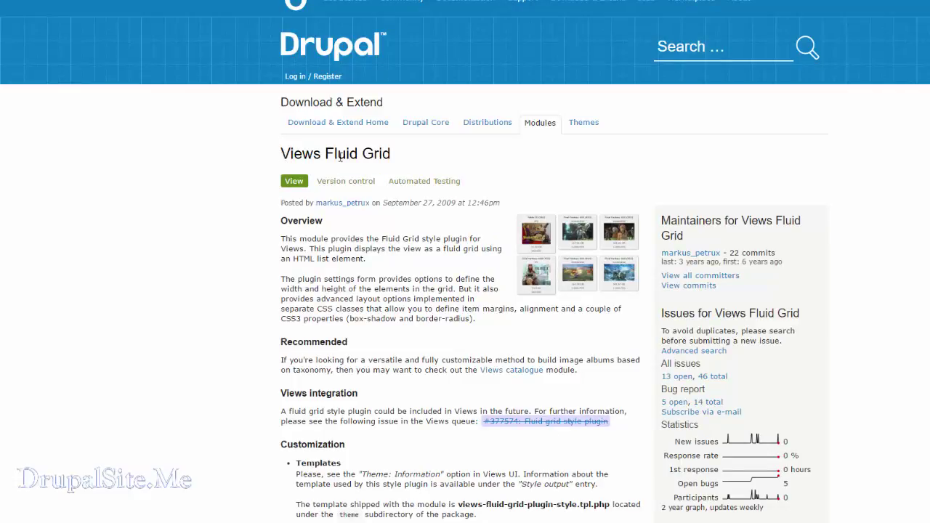
- Check the Drupal 8 release notes on the Views Fluid Grid and Views Photo Grid module pages
scroll(425, 314, "down", 10)
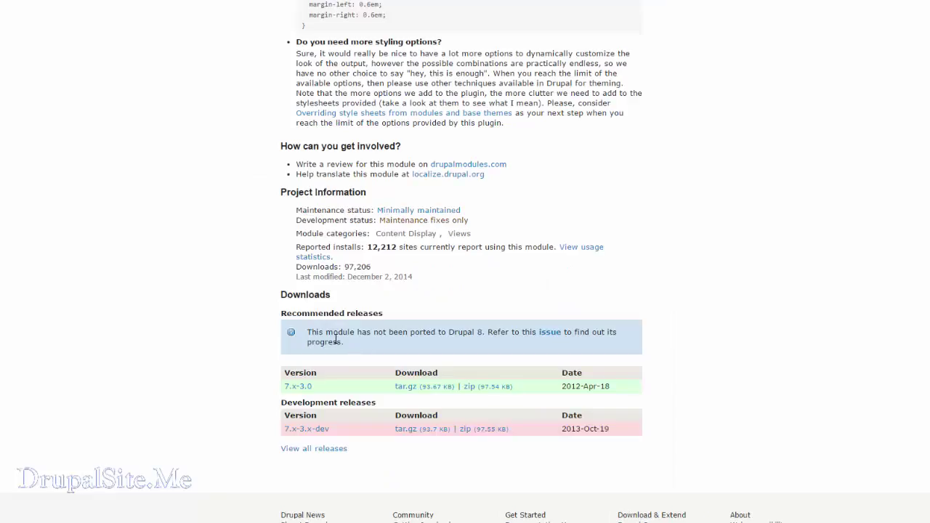
triple_click(330, 338)
scroll(197, 328, "up", 10)
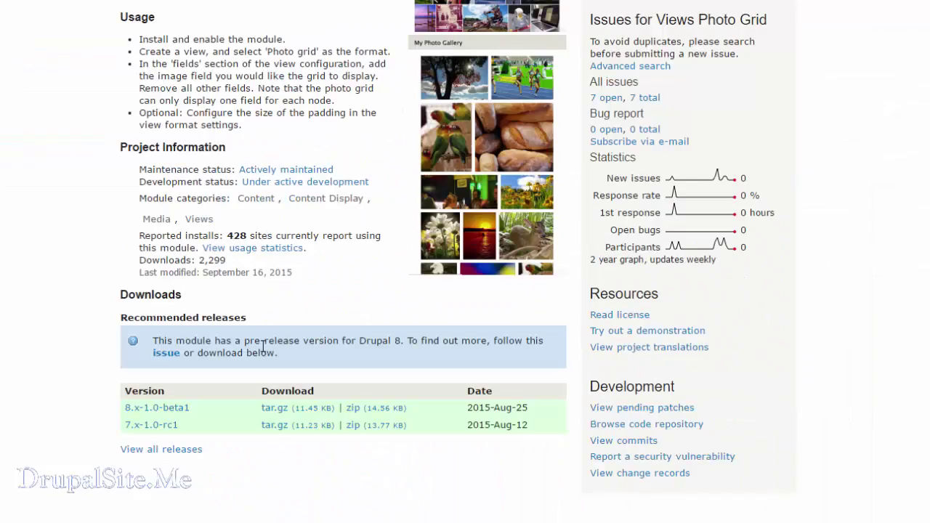
left_click_drag(262, 345, 424, 347)
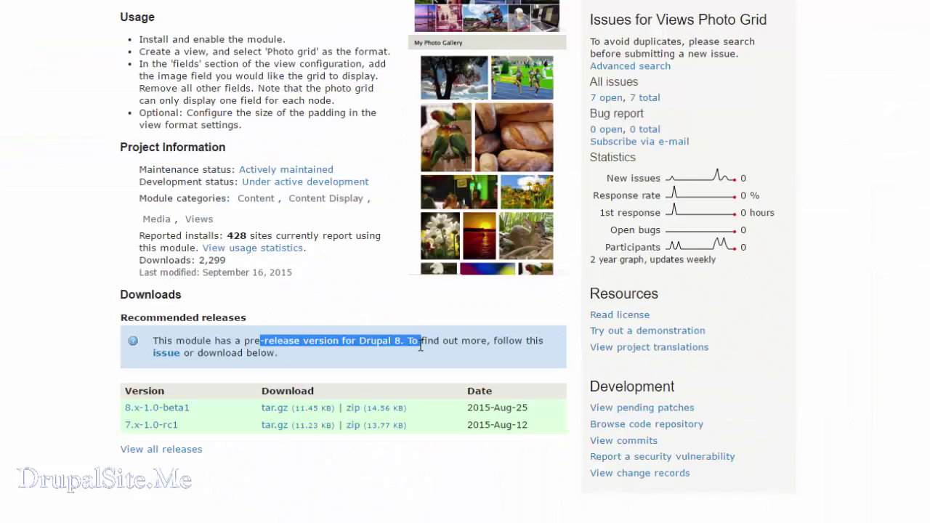
left_click(307, 353)
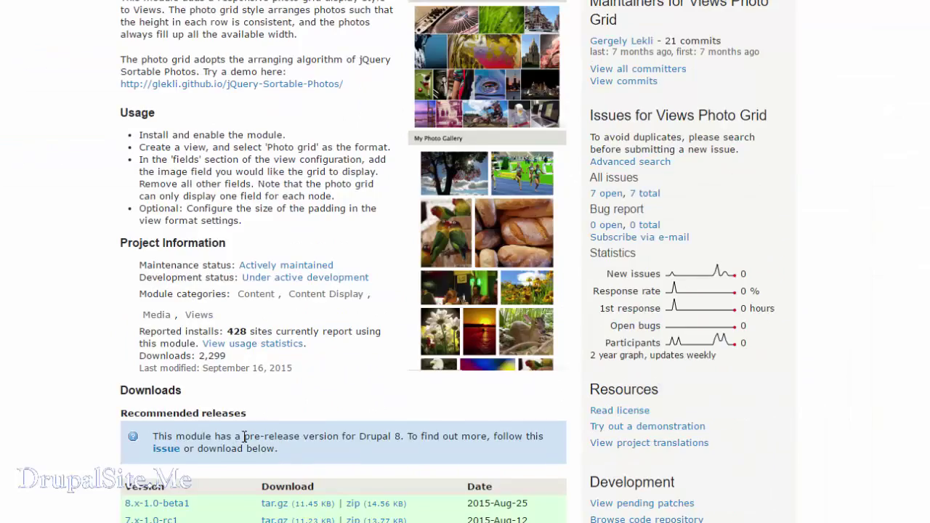
left_click_drag(214, 436, 415, 431)
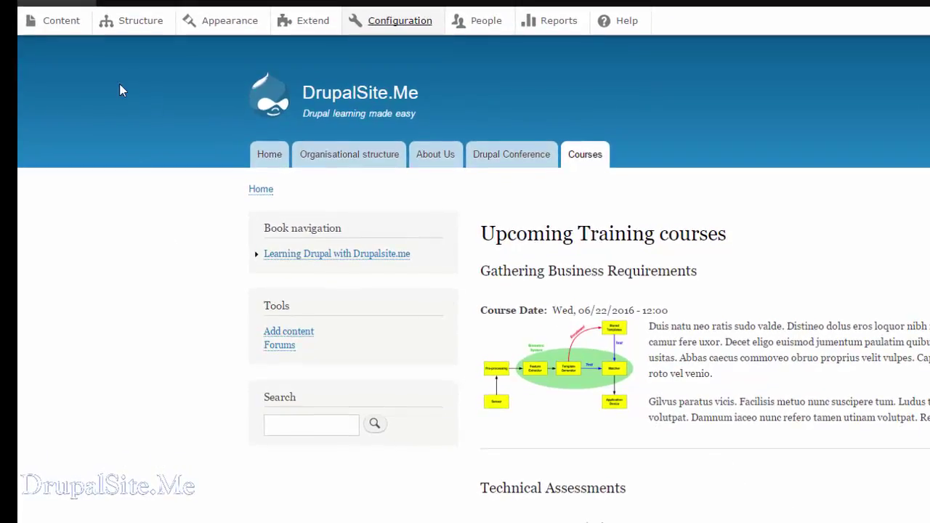
- Open the site's Structure administration in a new browser tab and go to the list of views
right_click(135, 23)
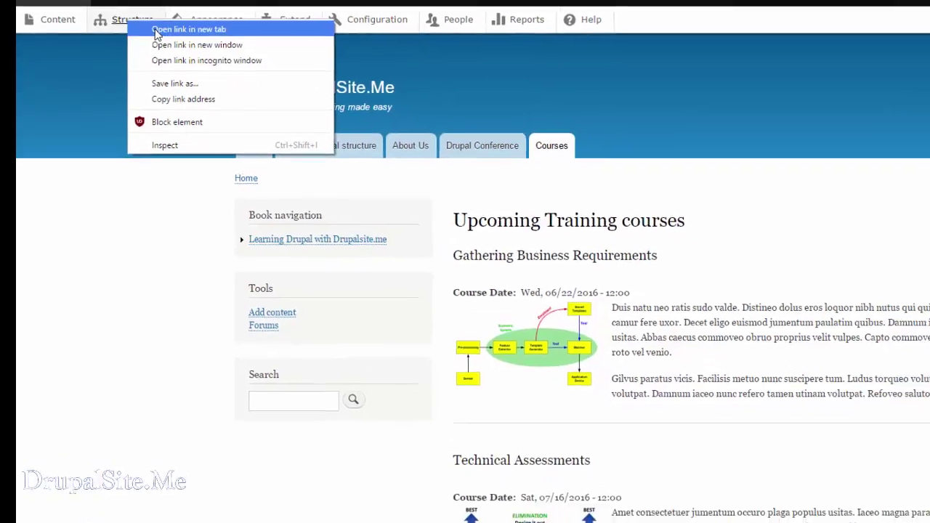
left_click(174, 30)
left_click(127, 22)
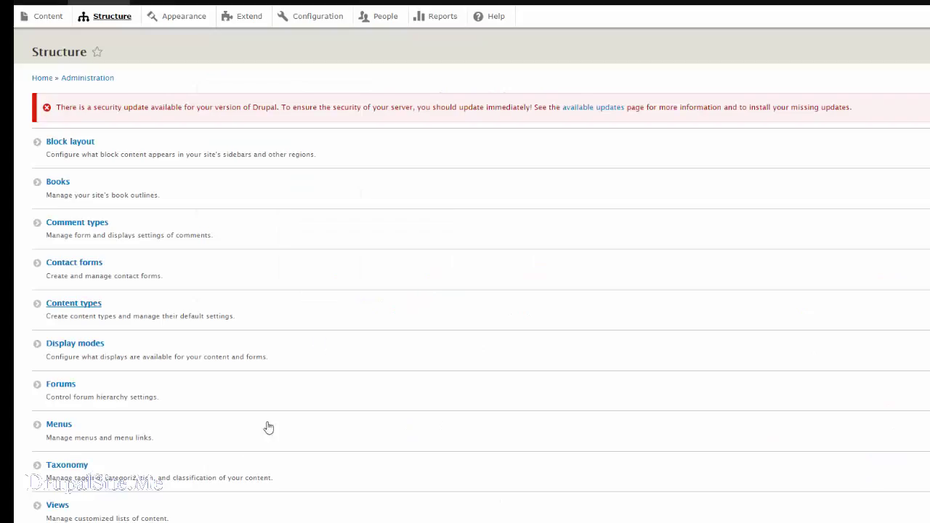
left_click(56, 507)
scroll(181, 356, "down", 5)
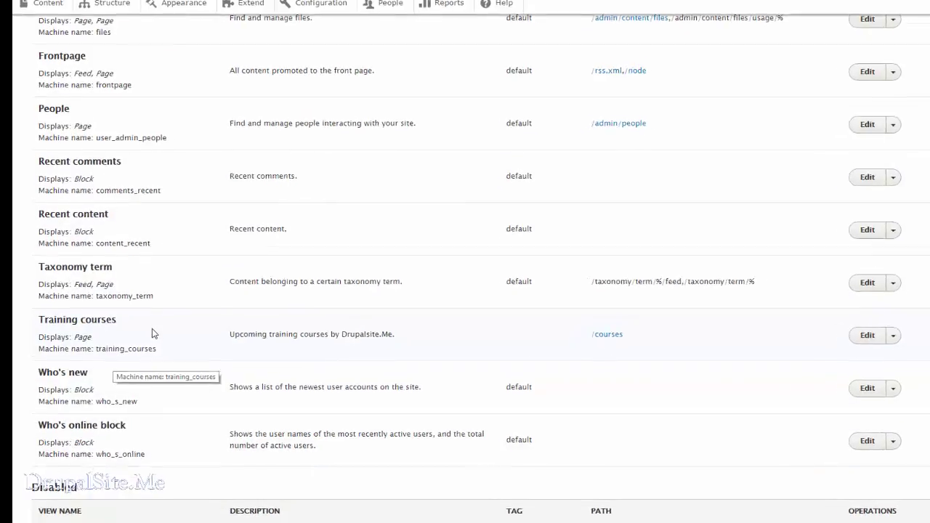
scroll(153, 333, "up", 5)
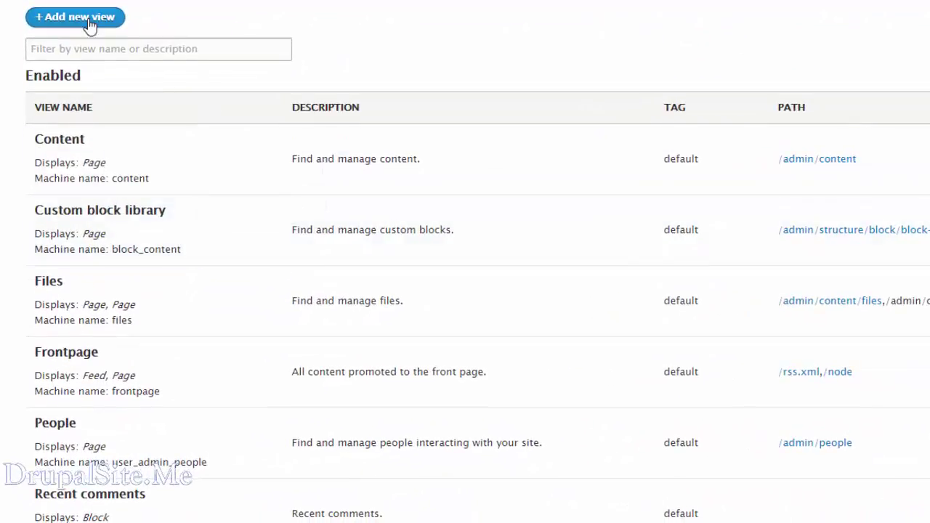
- Start a new view named Training Grid View that shows content of type Course
left_click(88, 24)
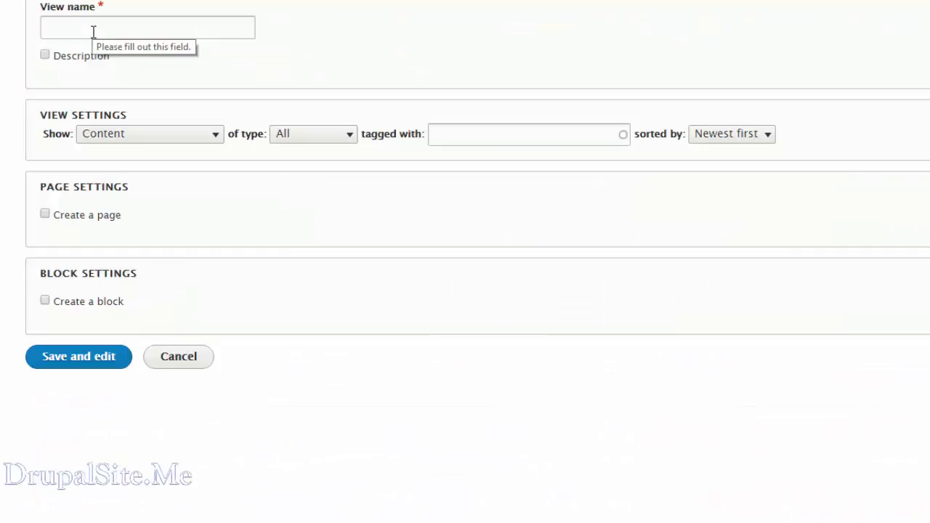
left_click(93, 31)
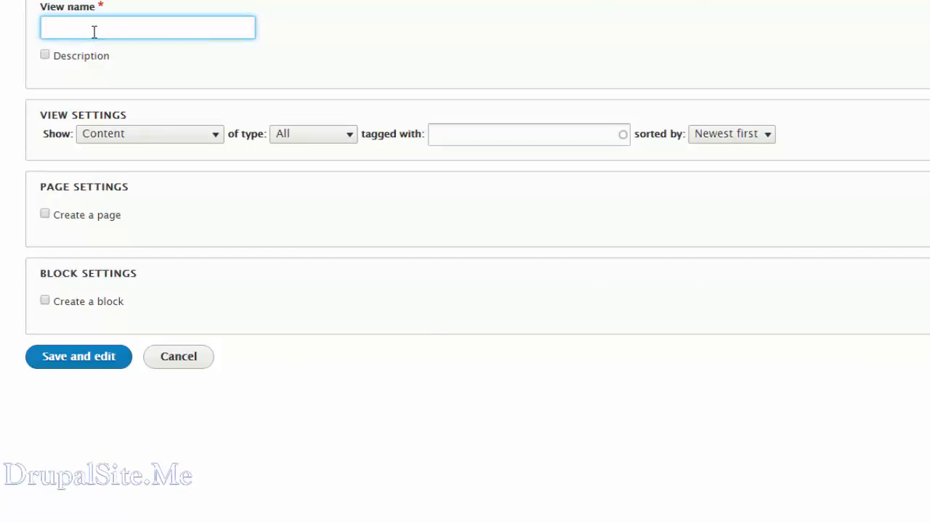
type("Training Grid View")
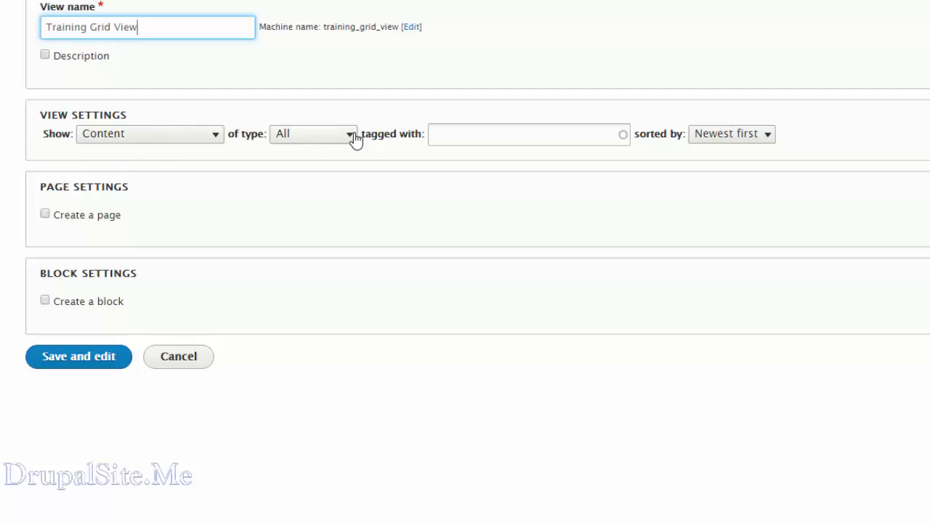
left_click(279, 138)
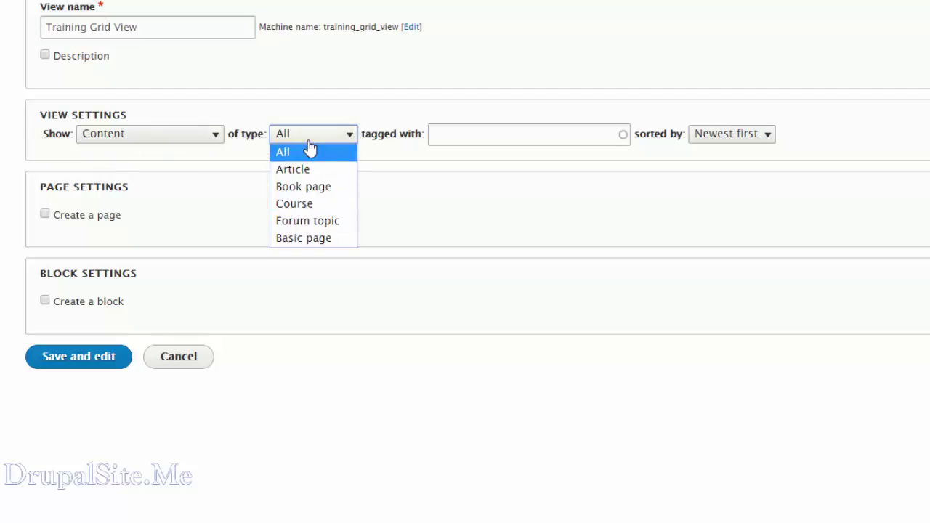
left_click(297, 204)
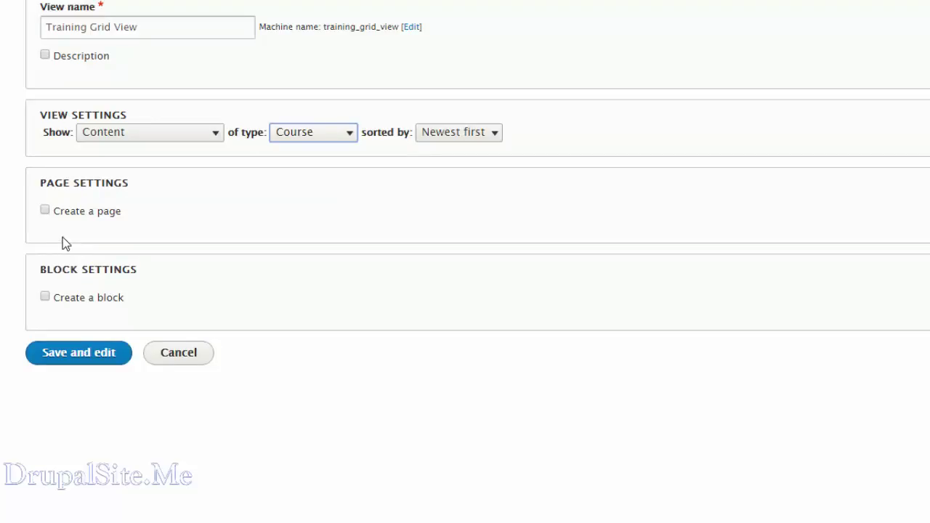
- Create a page for the view with the display format set to Grid of fields
left_click(45, 211)
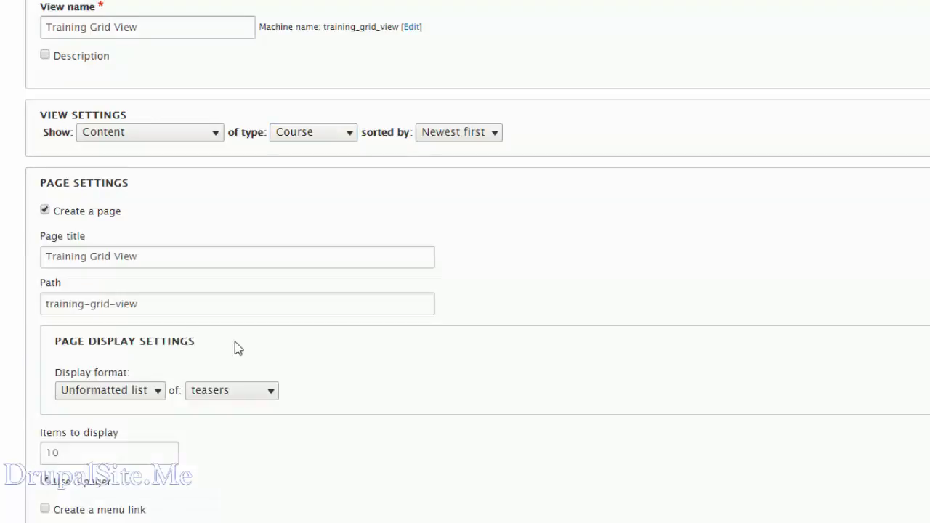
scroll(235, 342, "down", 2)
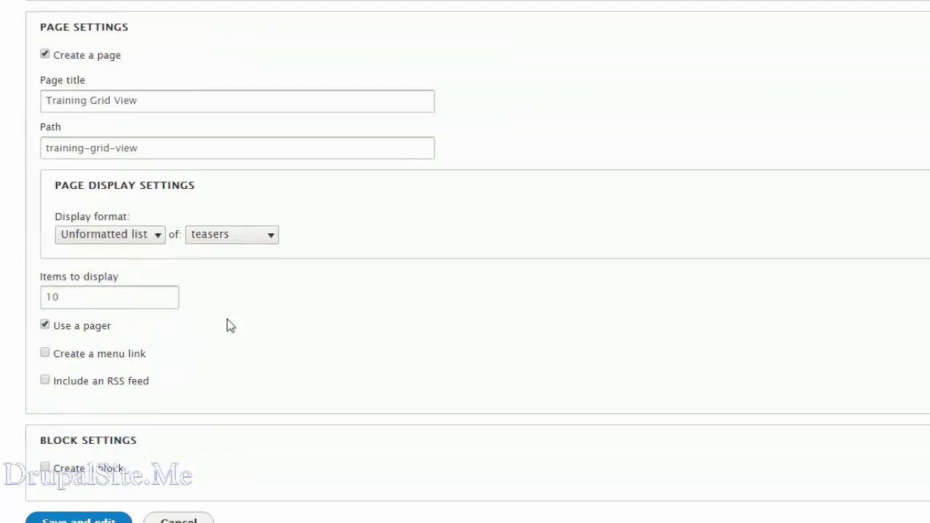
left_click(159, 237)
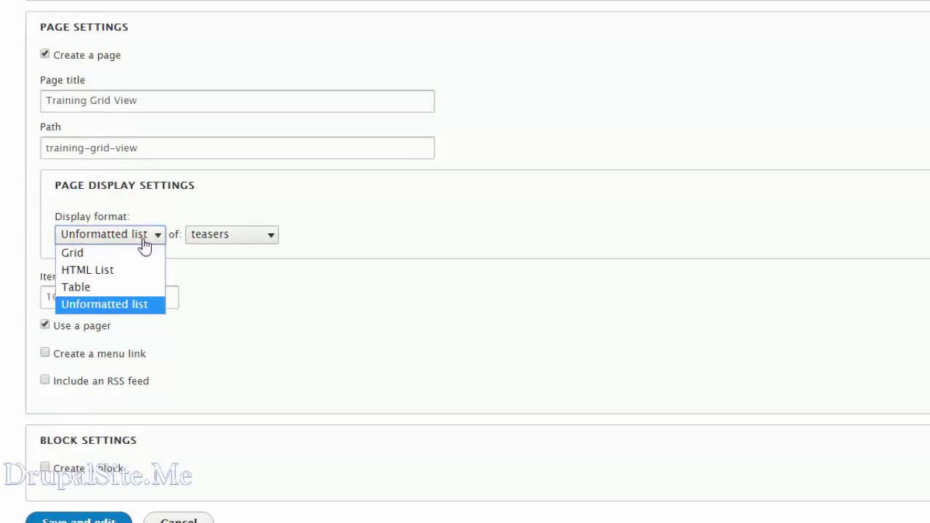
left_click(82, 256)
left_click(190, 239)
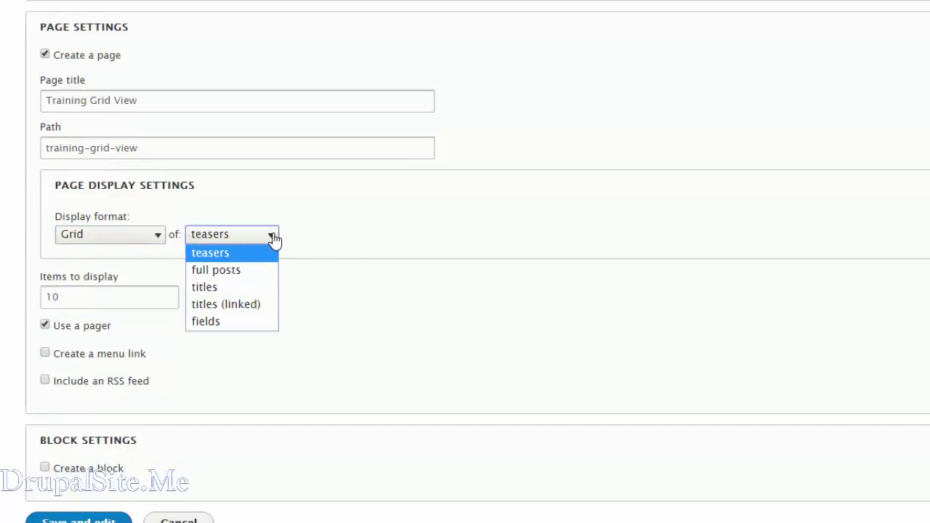
left_click(207, 322)
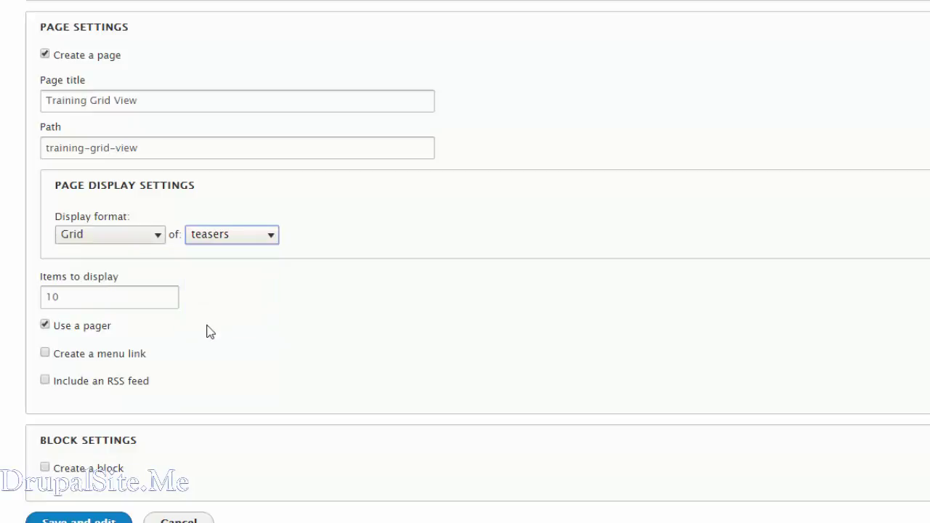
- Set the page to display 20 items without a pager, and save the view for further editing
left_click_drag(75, 299, 25, 293)
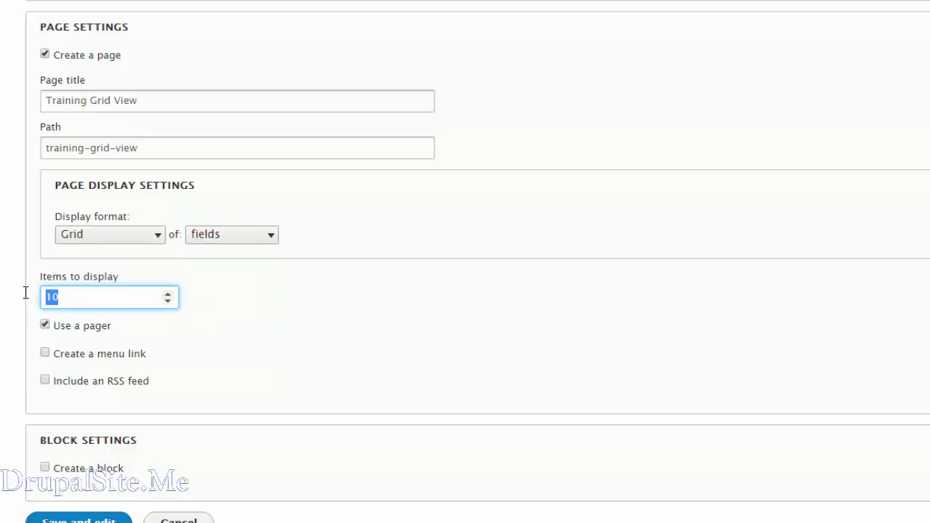
type("2")
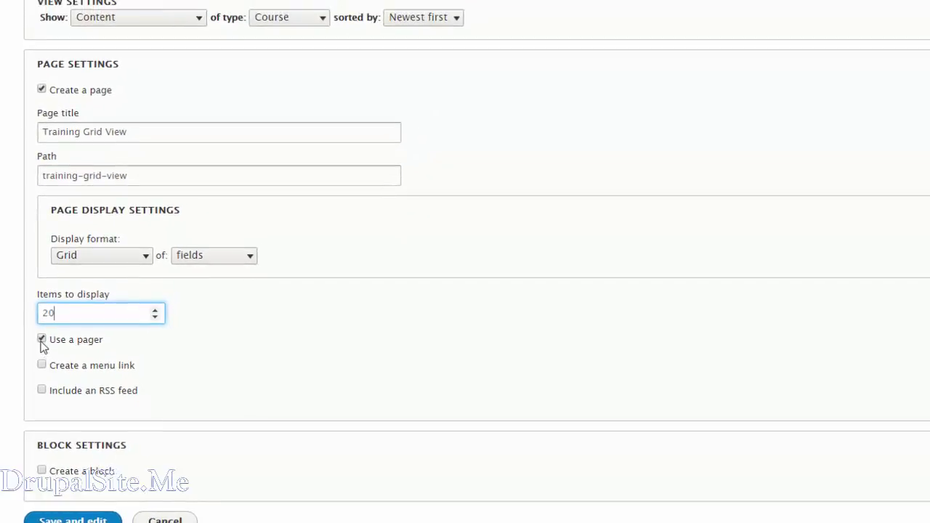
left_click(41, 341)
scroll(296, 362, "down", 1)
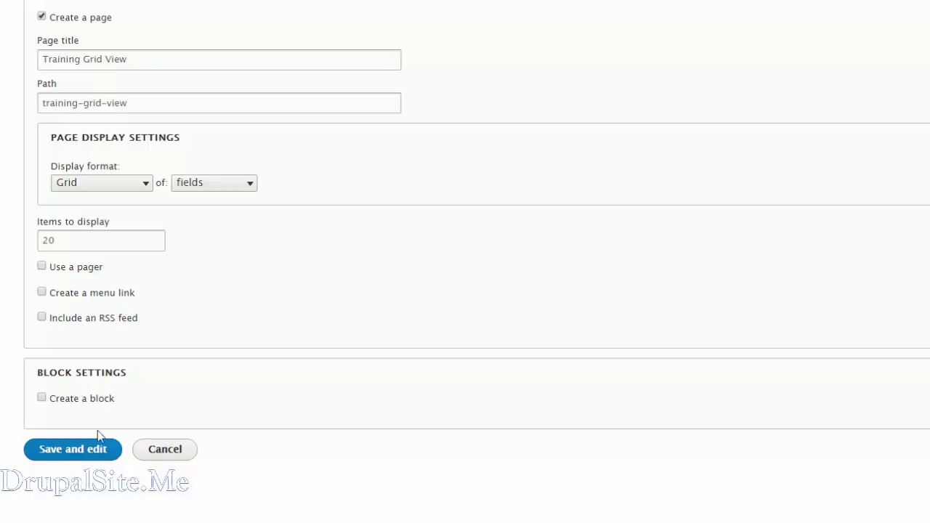
left_click(85, 457)
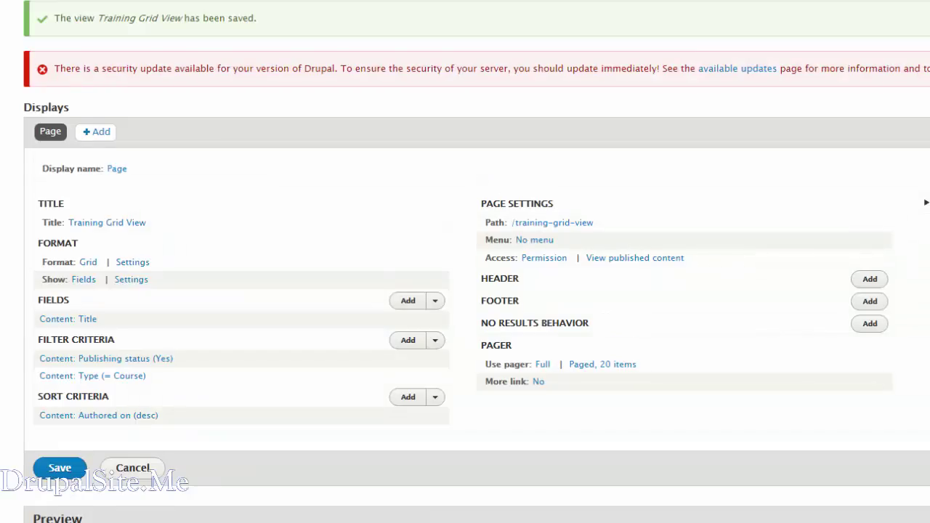
- Change the page display's administrative name to Training Grid View and apply it
scroll(465, 291, "down", 5)
left_click(116, 170)
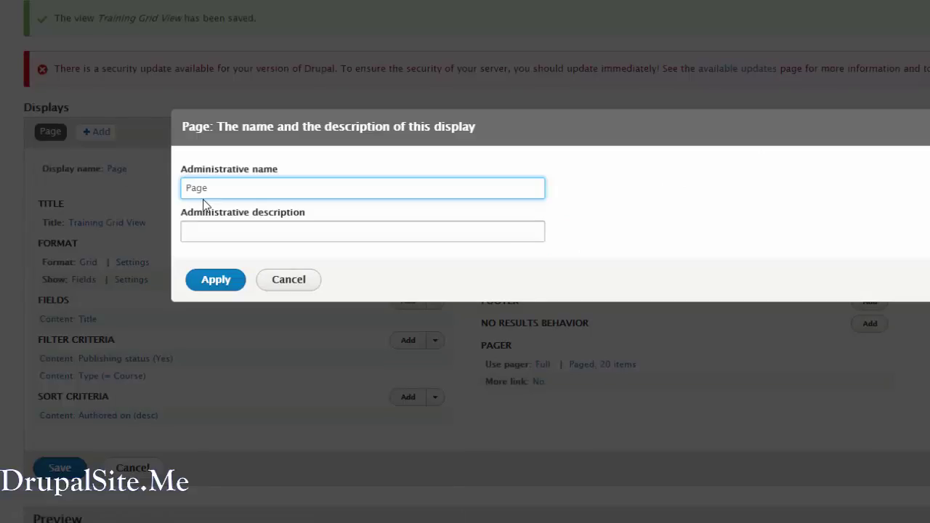
type("Training Grid")
key("Delete")
key("Delete")
key("Delete")
key("Delete")
type("View")
left_click(216, 281)
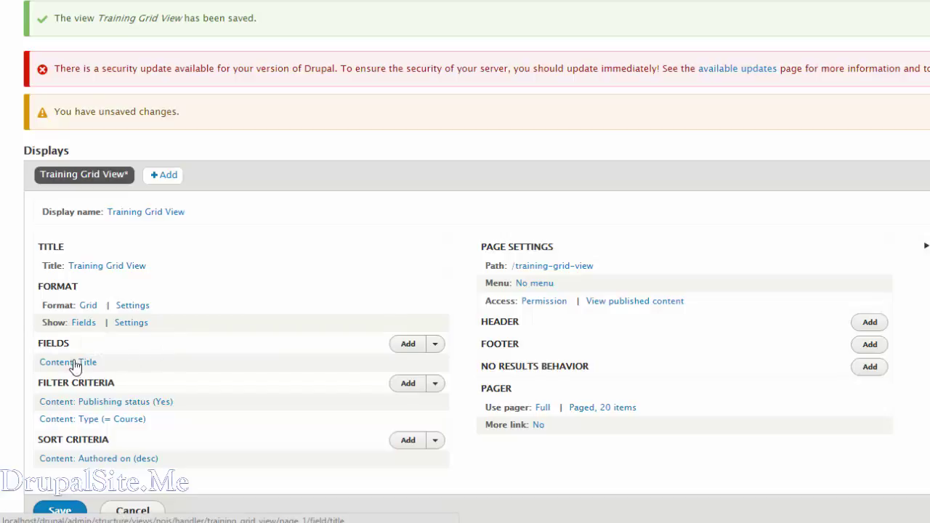
- Add the Course Image field to the view for This page (override), finding it by searching for "image"
scroll(409, 386, "up", 2)
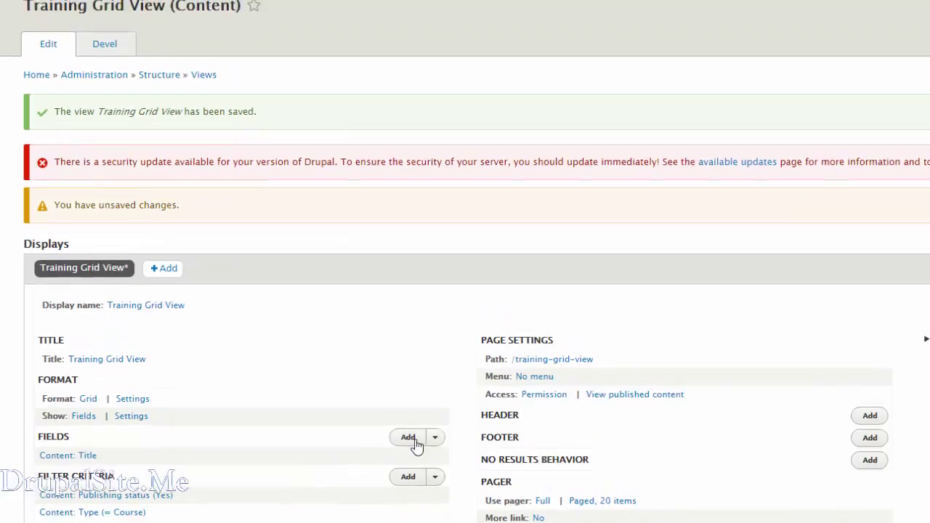
left_click(415, 449)
left_click(295, 113)
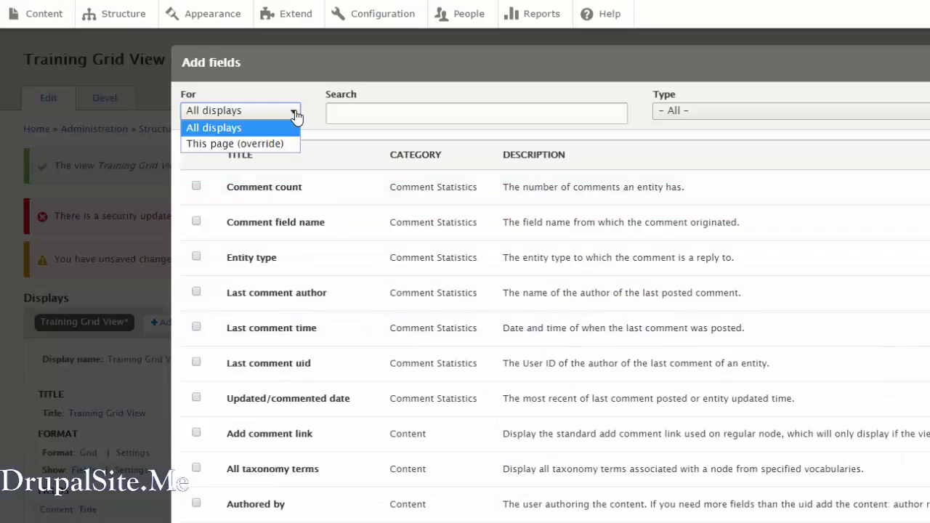
left_click(270, 145)
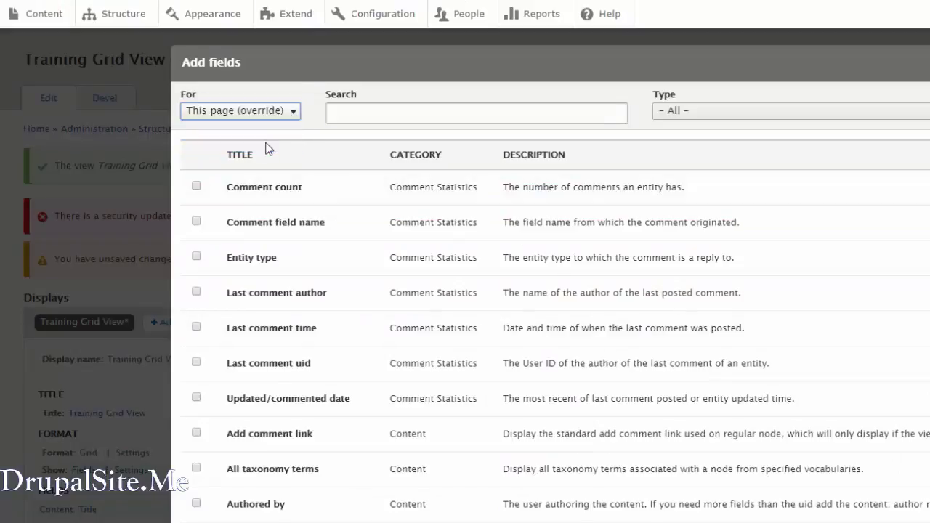
left_click(367, 111)
type("image")
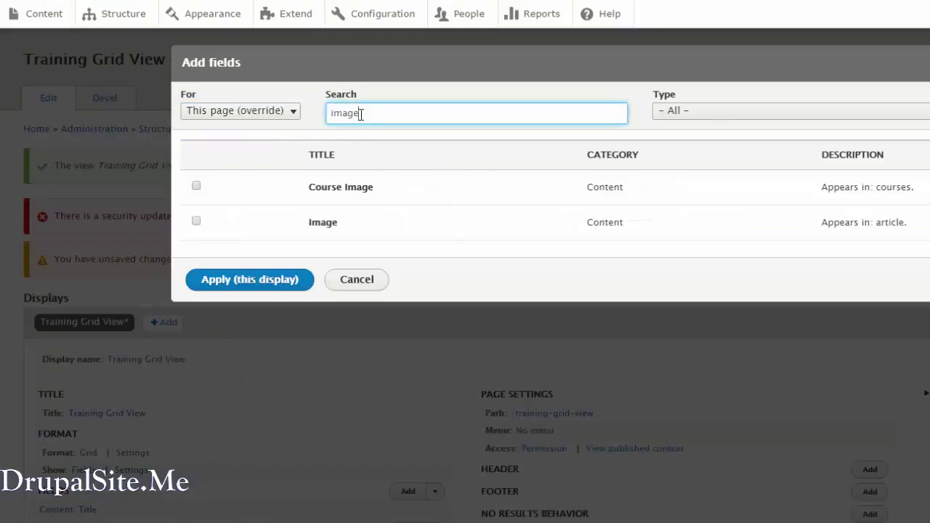
left_click(196, 187)
left_click(261, 305)
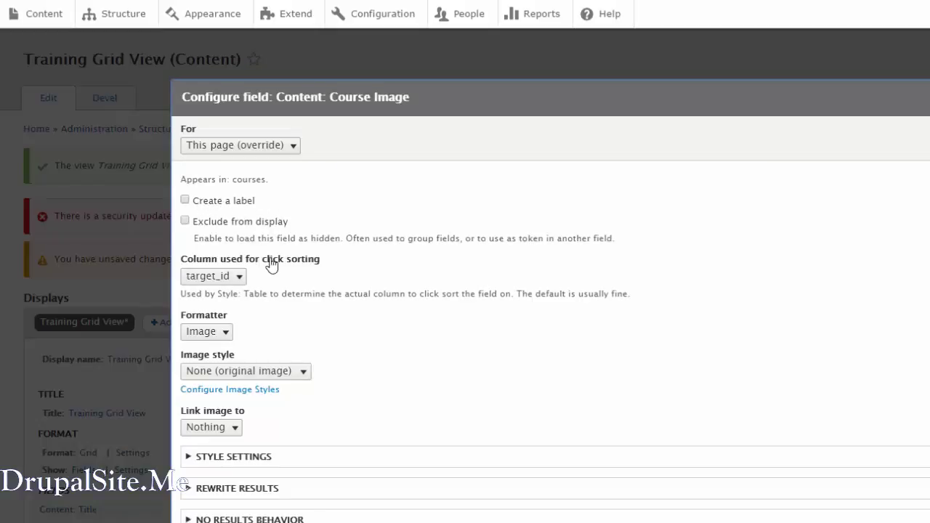
- Configure the Course Image field with the Medium (220×220) image style, link the image to Content, and apply it to this display
left_click(230, 336)
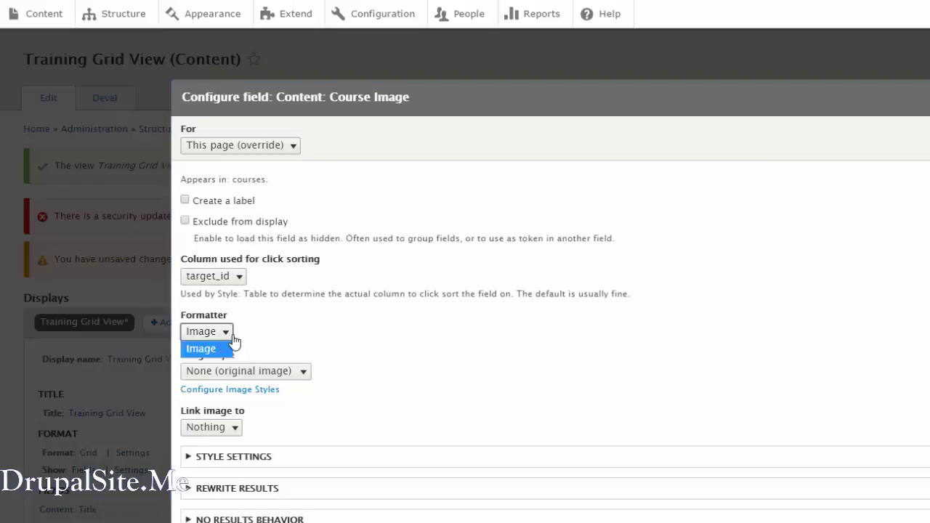
left_click(227, 336)
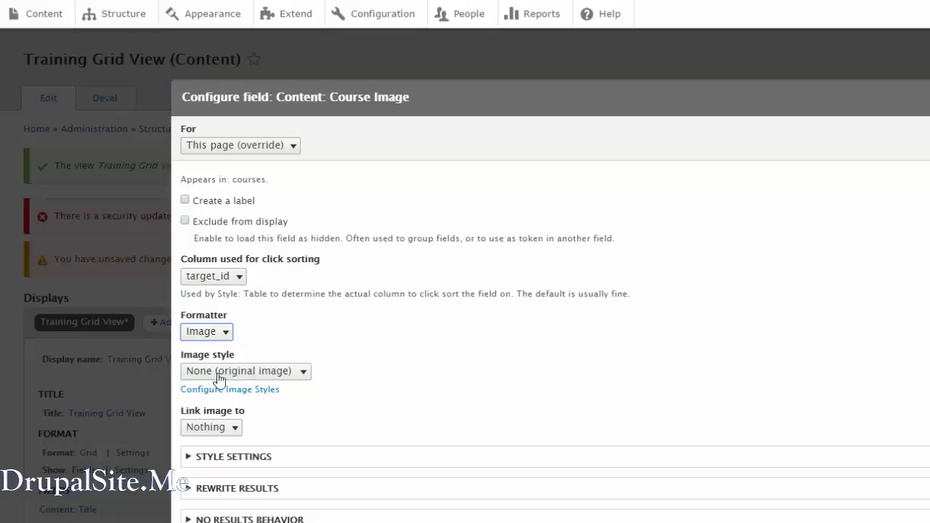
left_click(306, 376)
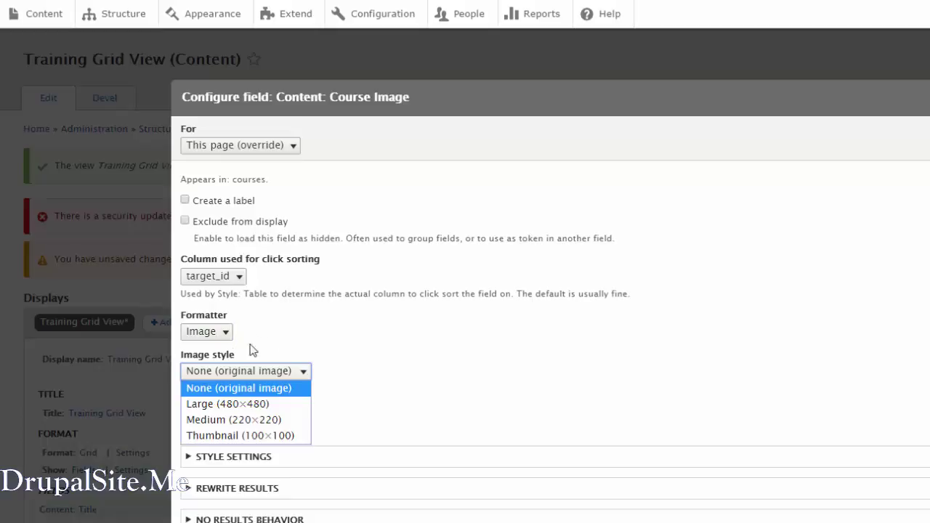
left_click(249, 421)
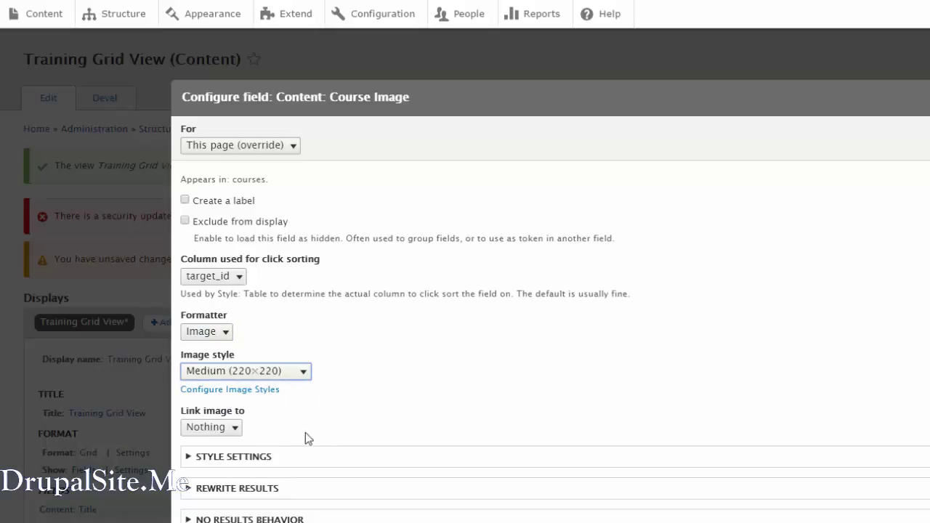
left_click(238, 430)
left_click(239, 460)
scroll(306, 436, "down", 3)
scroll(315, 489, "down", 2)
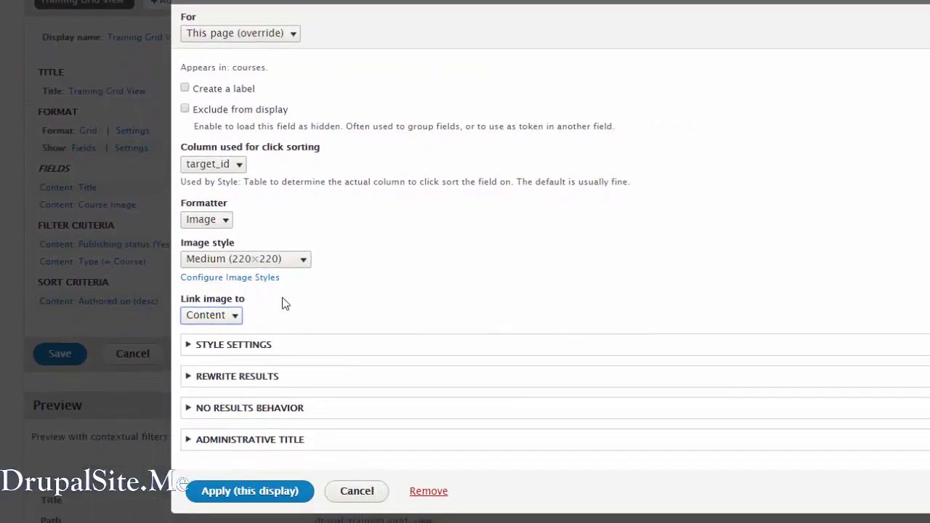
left_click(274, 491)
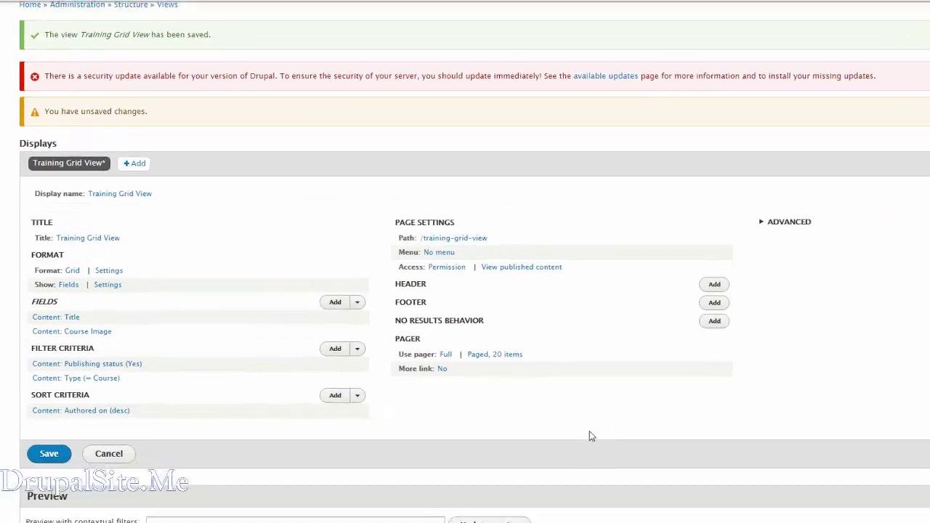
- Rearrange the fields for this page so that Course Image comes before Title, and apply the order
scroll(570, 432, "down", 6)
scroll(559, 435, "down", 1)
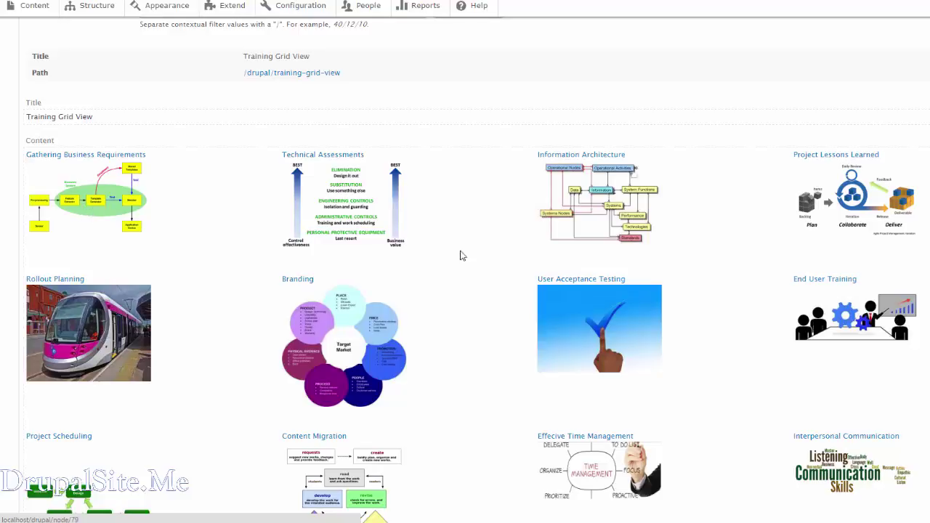
scroll(208, 292, "down", 2)
scroll(276, 334, "up", 5)
scroll(276, 335, "down", 4)
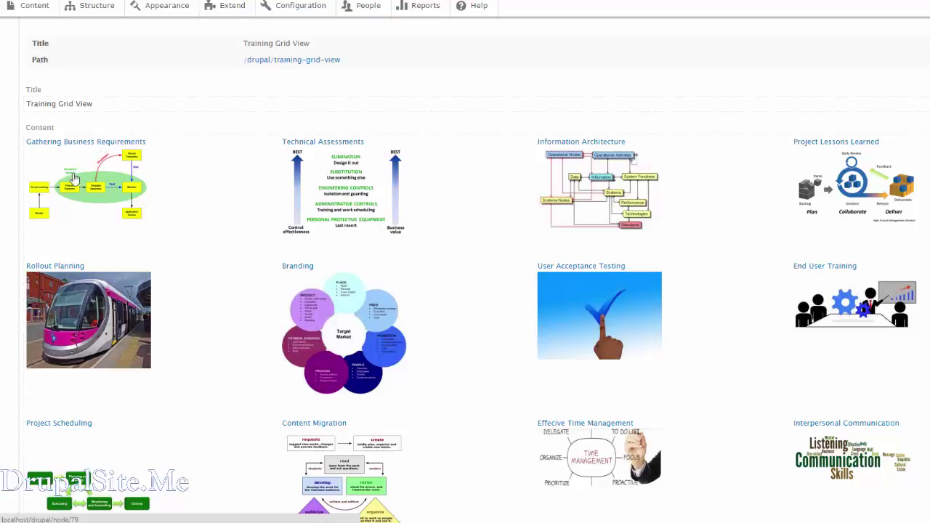
scroll(164, 222, "up", 8)
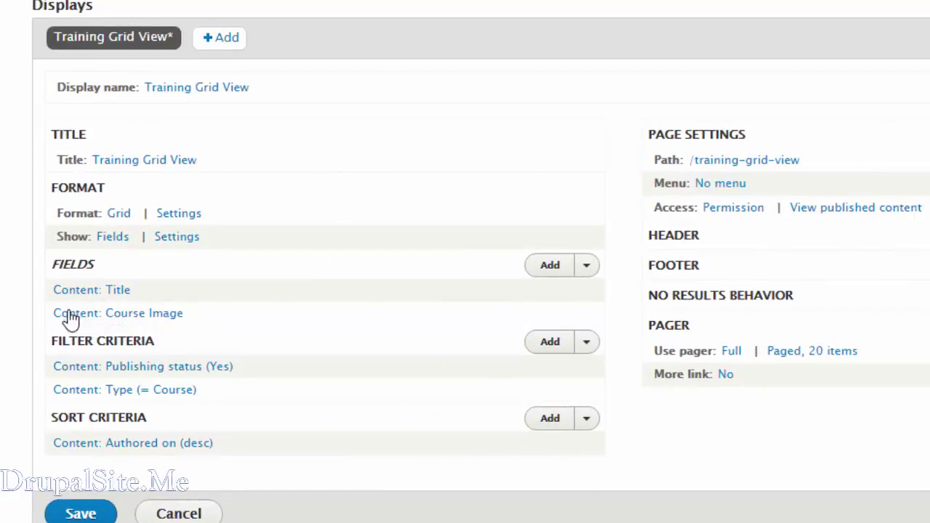
left_click(586, 266)
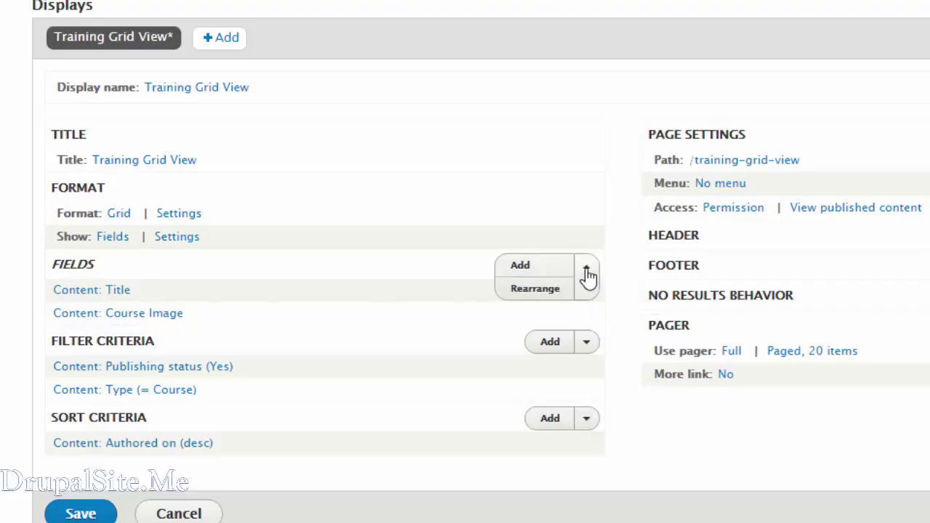
left_click(528, 297)
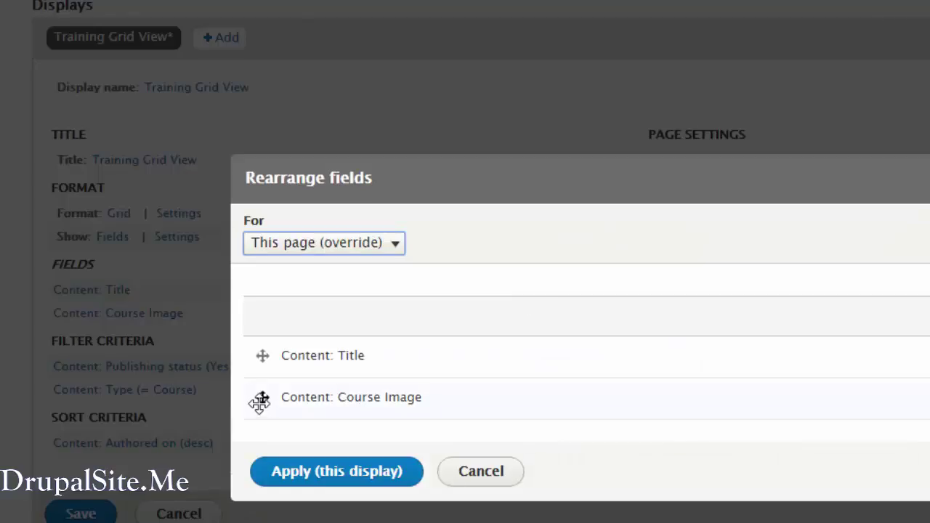
left_click_drag(260, 401, 260, 365)
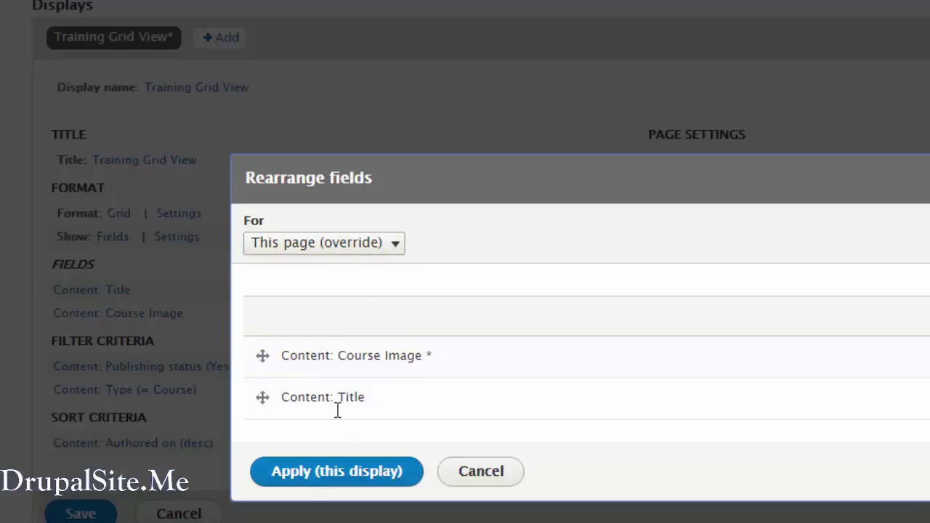
left_click(326, 470)
- Set the grid format's number of columns to 3, apply the style options, and save the view
scroll(465, 262, "down", 5)
scroll(322, 243, "down", 6)
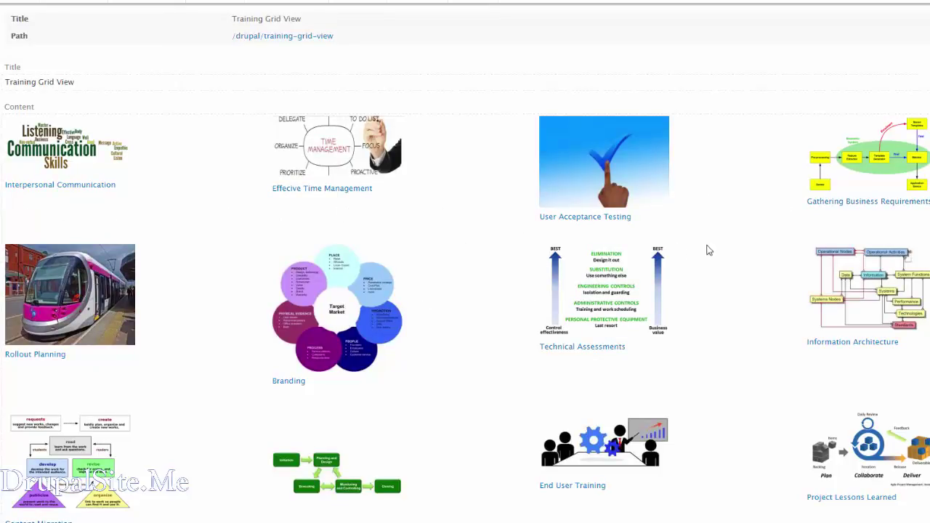
scroll(706, 322, "up", 10)
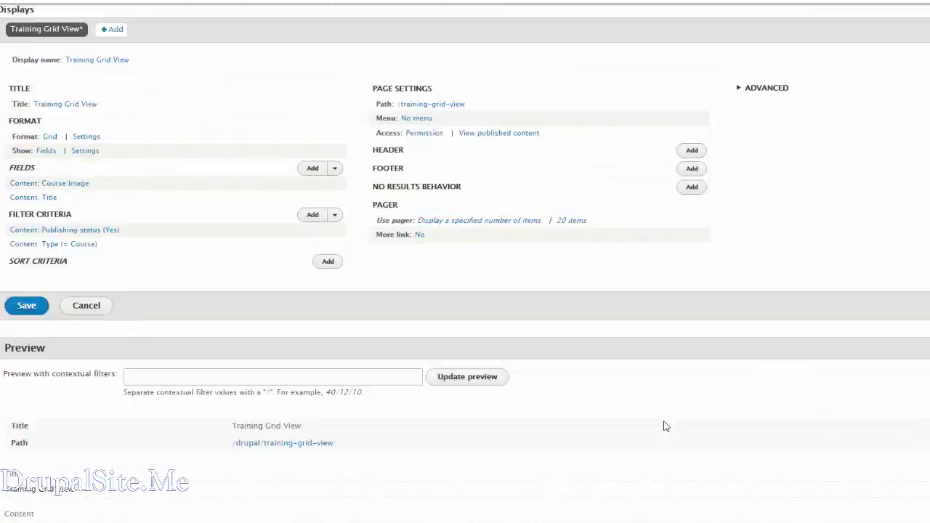
scroll(663, 427, "up", 2)
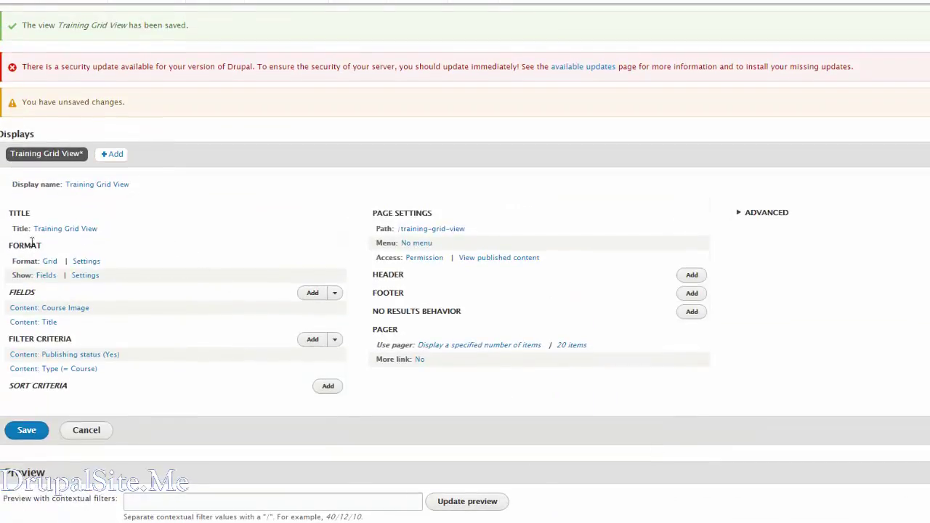
left_click(86, 264)
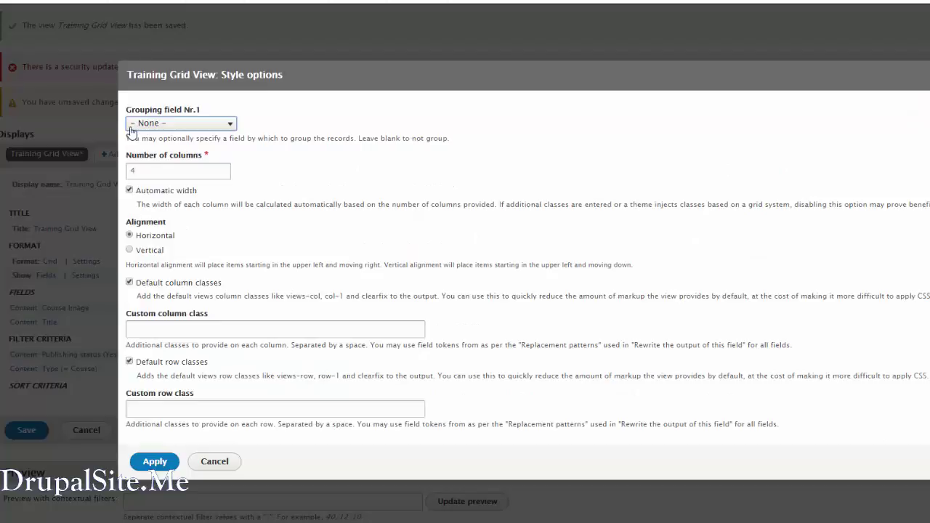
double_click(152, 175)
type("3")
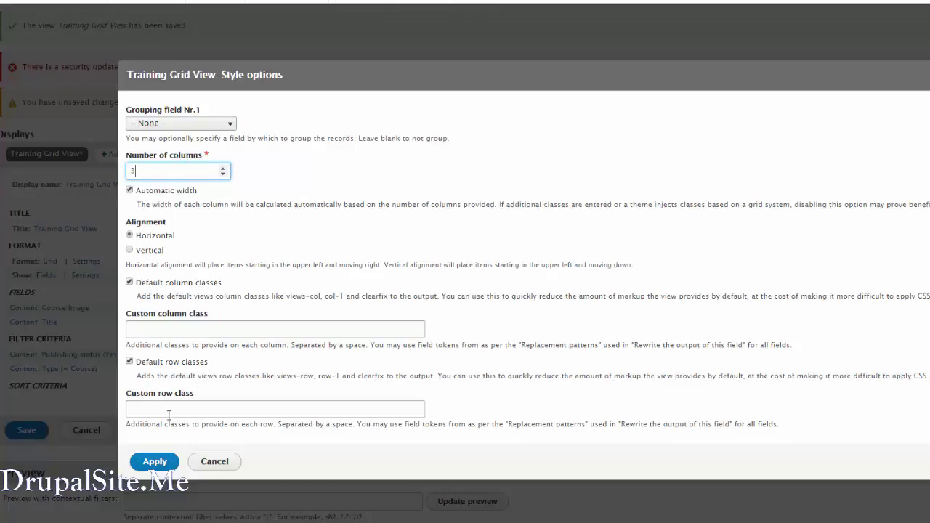
left_click(152, 462)
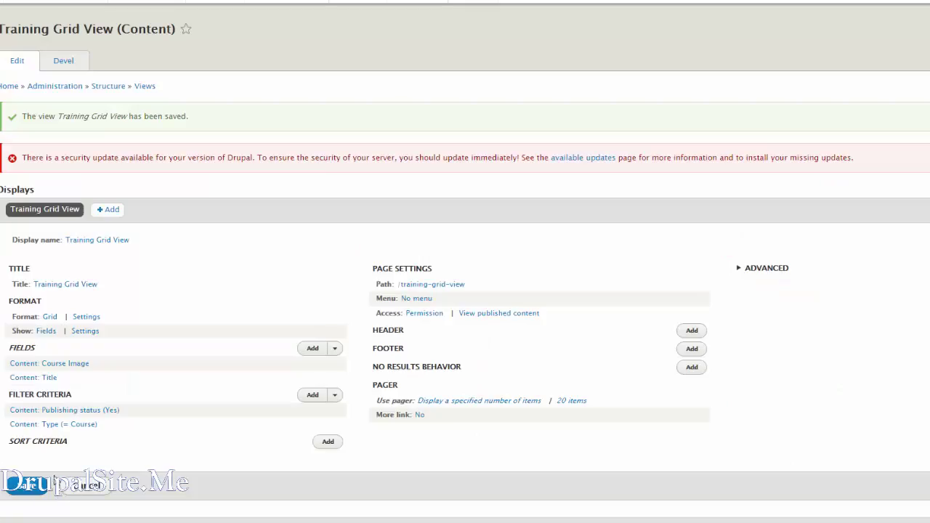
left_click(29, 493)
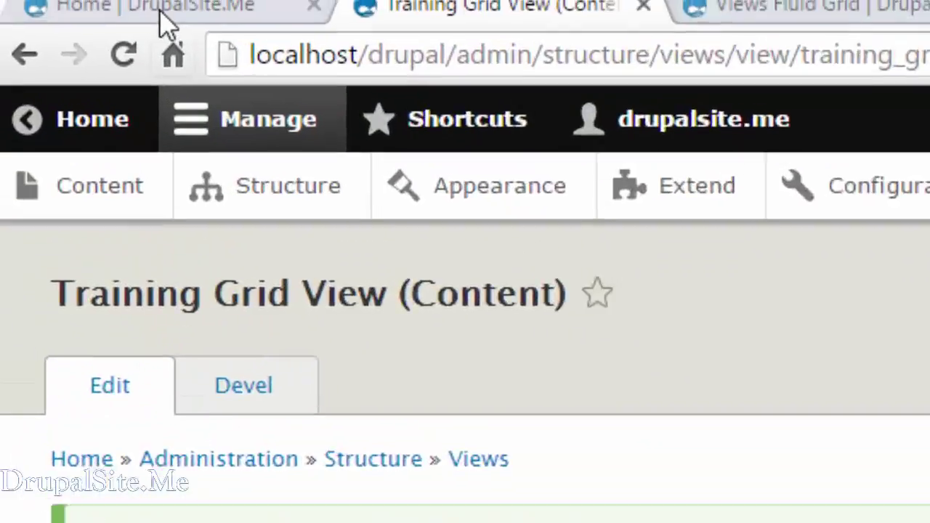
- Open localhost/drupal/training-grid-view in the site's Home browser tab and widen the window to check the grid page
left_click(161, 14)
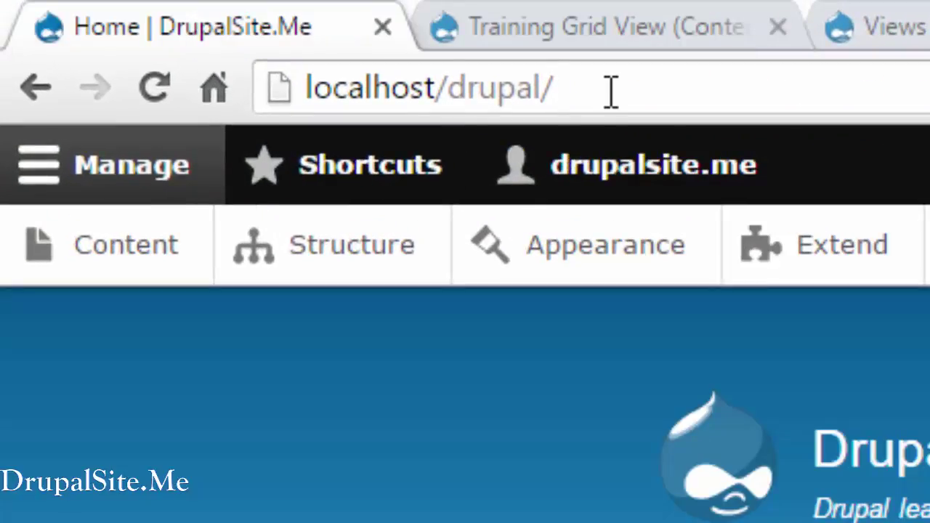
type("training")
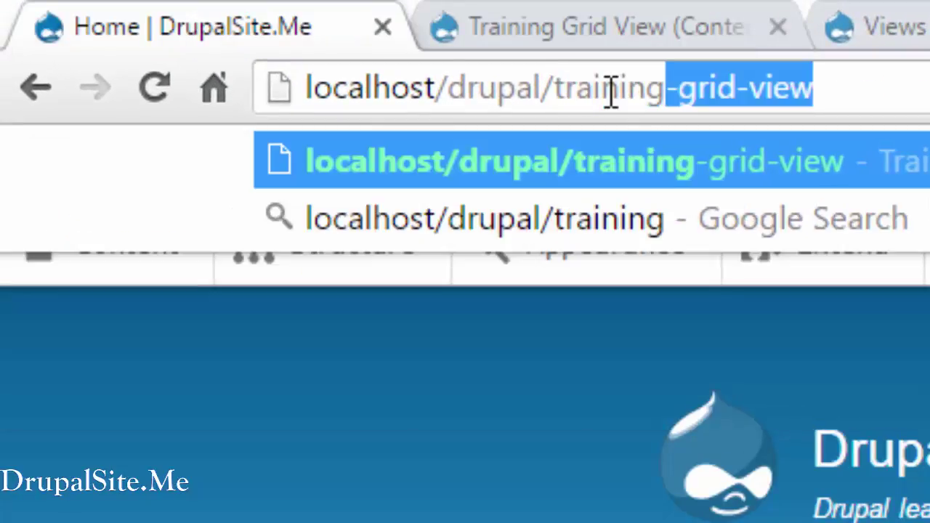
left_click(815, 101)
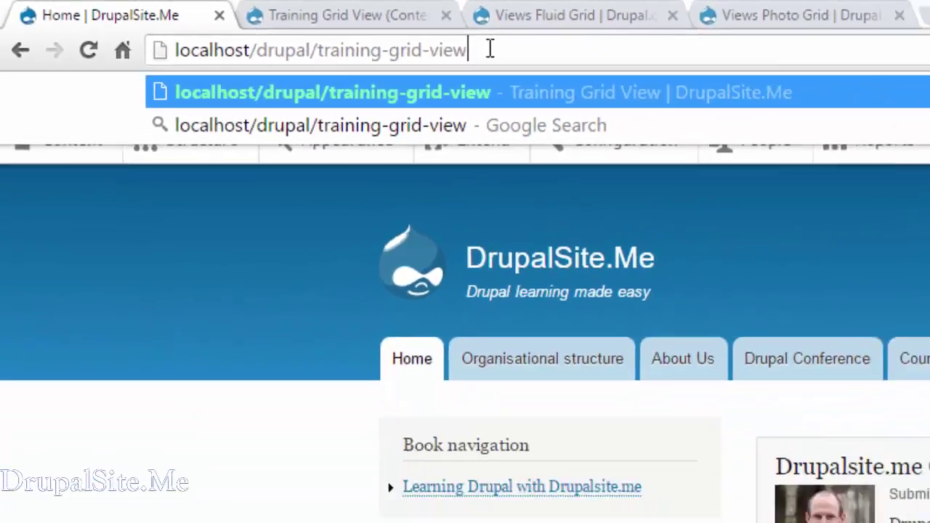
key("Return")
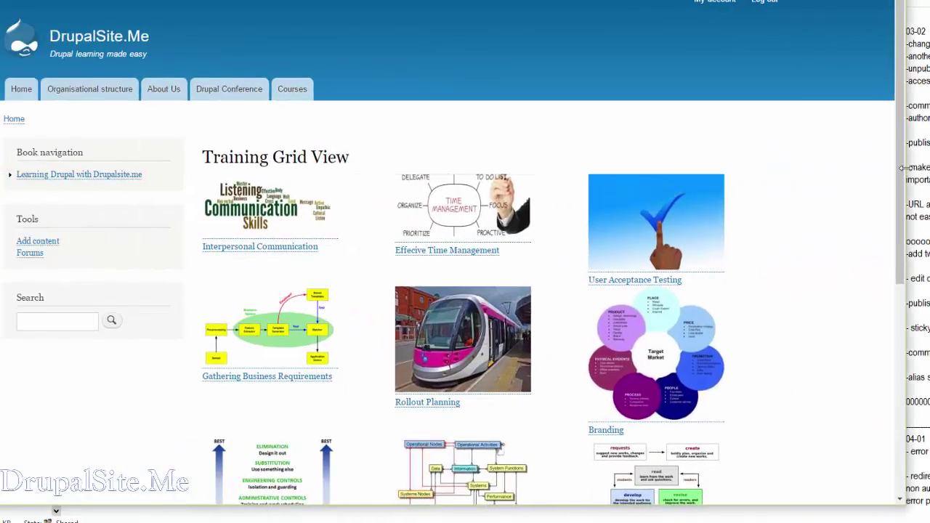
left_click_drag(905, 168, 929, 153)
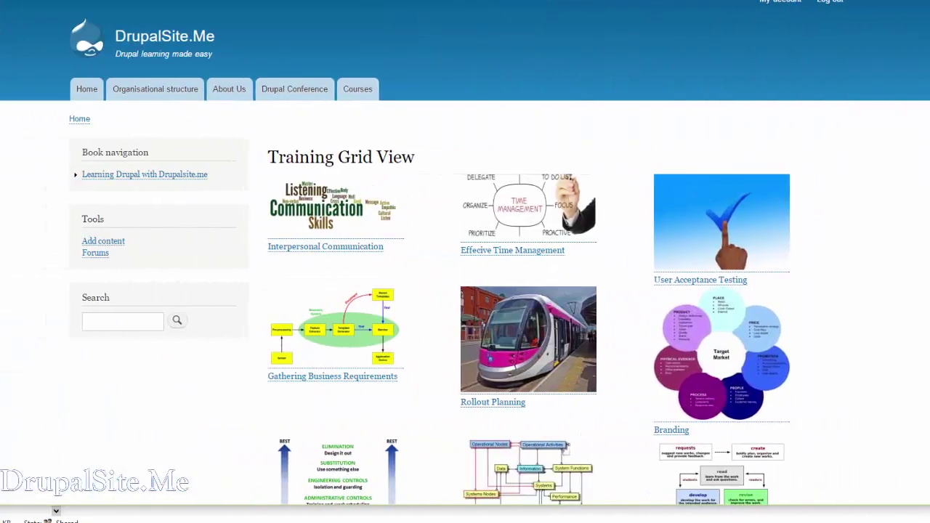